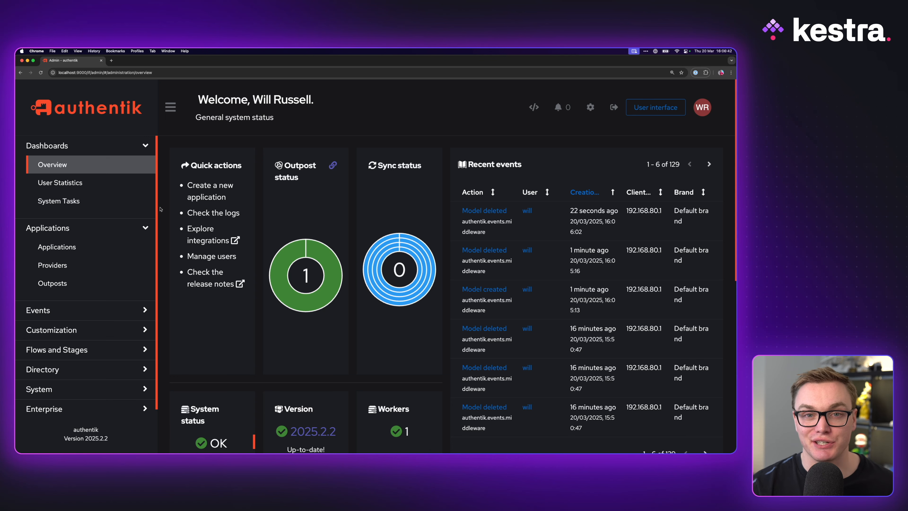
- Start a new application with a provider, name it kestra, and continue to the provider choice
{"action": "left_click", "coordinate": [57, 247]}
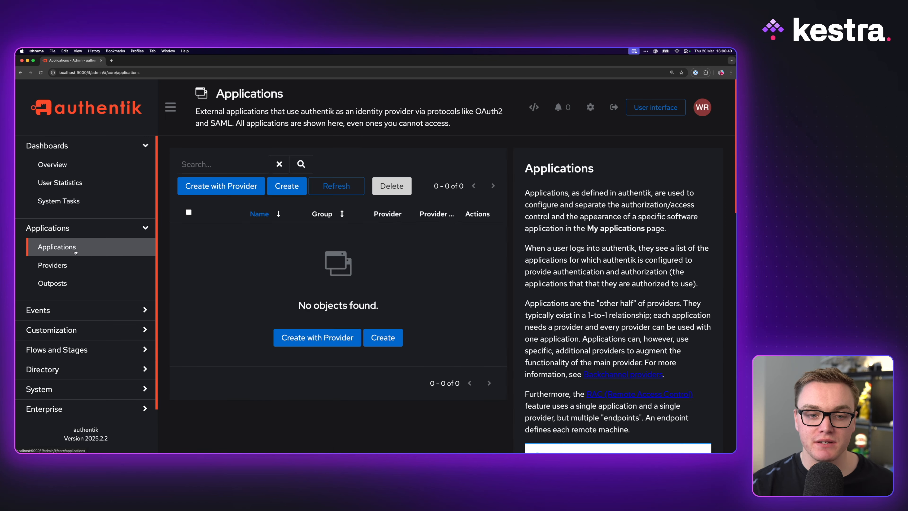
{"action": "left_click", "coordinate": [228, 187]}
{"action": "type", "text": "ke"}
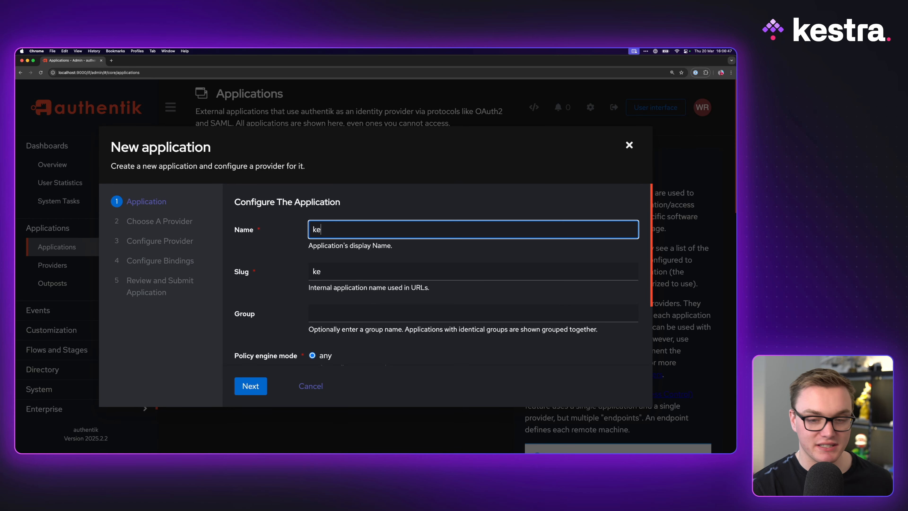
{"action": "type", "text": "stra"}
{"action": "left_click", "coordinate": [250, 386]}
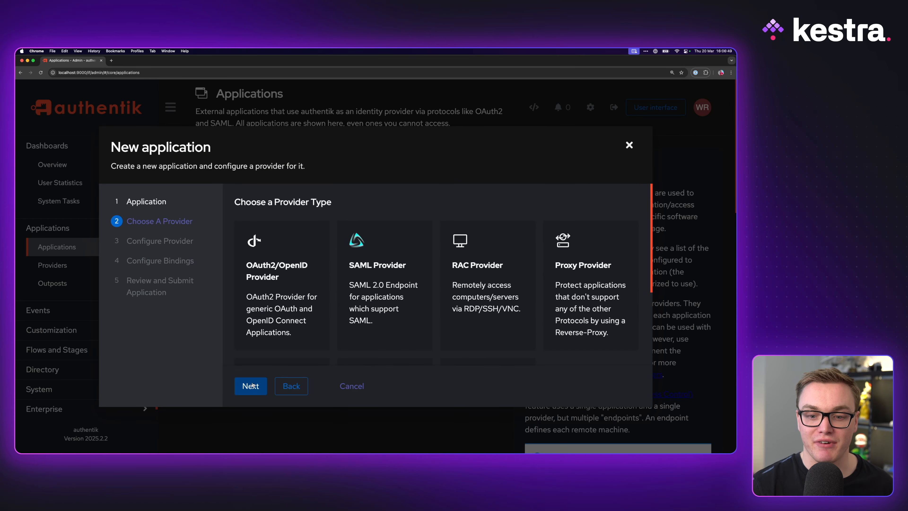
- Choose an OAuth2/OpenID provider for the application and set its authorization flow to default-provider-authorization-explicit-consent
{"action": "left_click", "coordinate": [281, 279]}
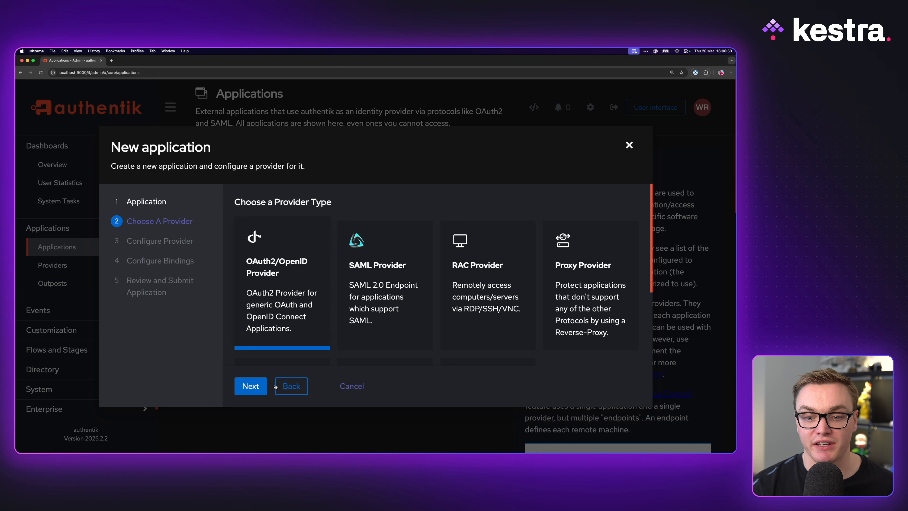
{"action": "left_click", "coordinate": [258, 387]}
{"action": "left_click", "coordinate": [351, 256]}
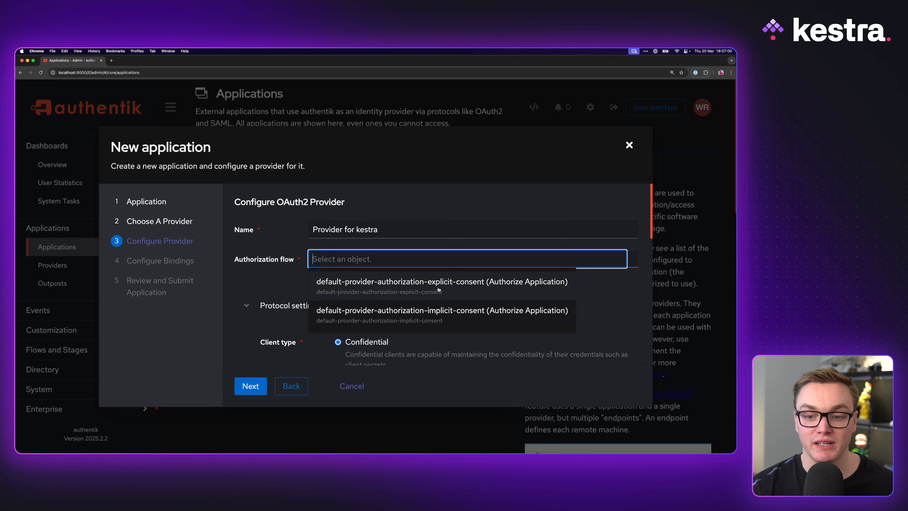
{"action": "left_click", "coordinate": [447, 286]}
- Copy the provider's generated Client ID into the authentik clientId setting of docker-compose.yml in VS Code
{"action": "scroll", "coordinate": [304, 335], "scroll_direction": "down", "scroll_amount": 5}
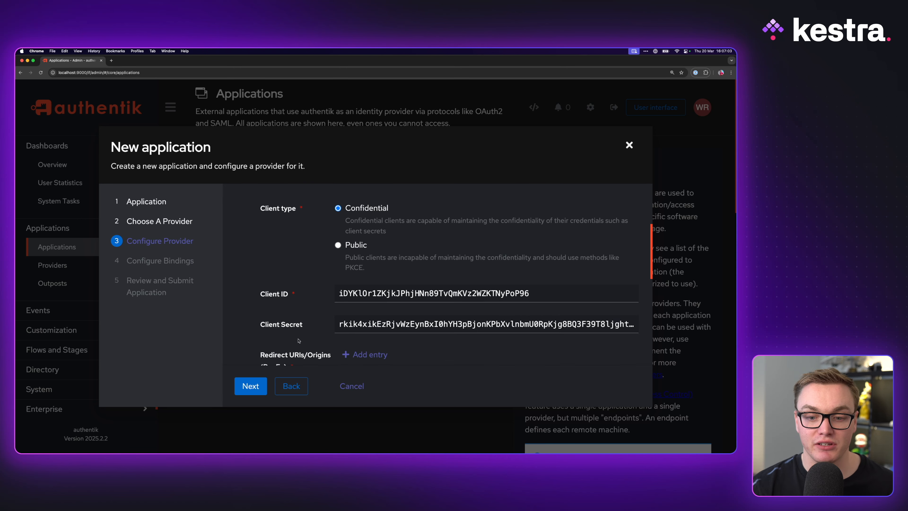
{"action": "left_click", "coordinate": [342, 272]}
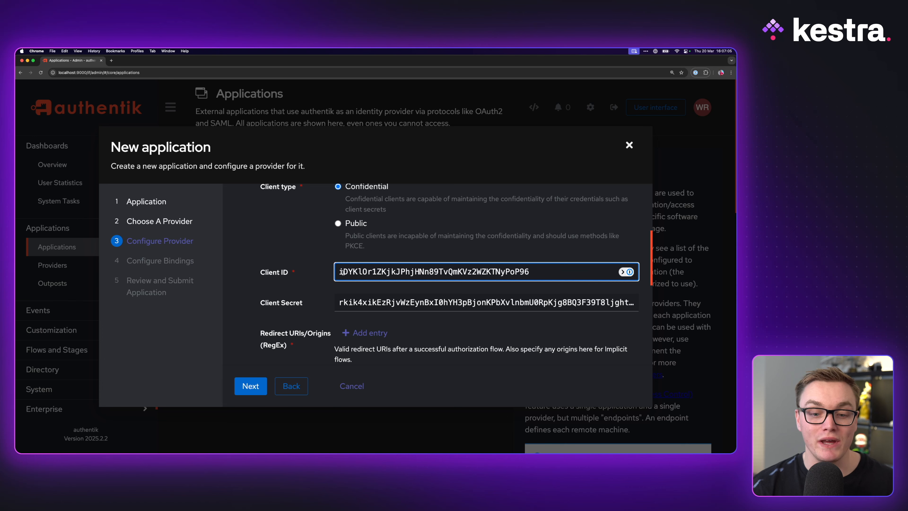
{"action": "key", "text": "Tab"}
{"action": "key", "text": "shift+Tab"}
{"action": "key", "text": "super+a"}
{"action": "key", "text": "super+c"}
{"action": "key", "text": "super+Tab"}
{"action": "left_click", "coordinate": [352, 210]}
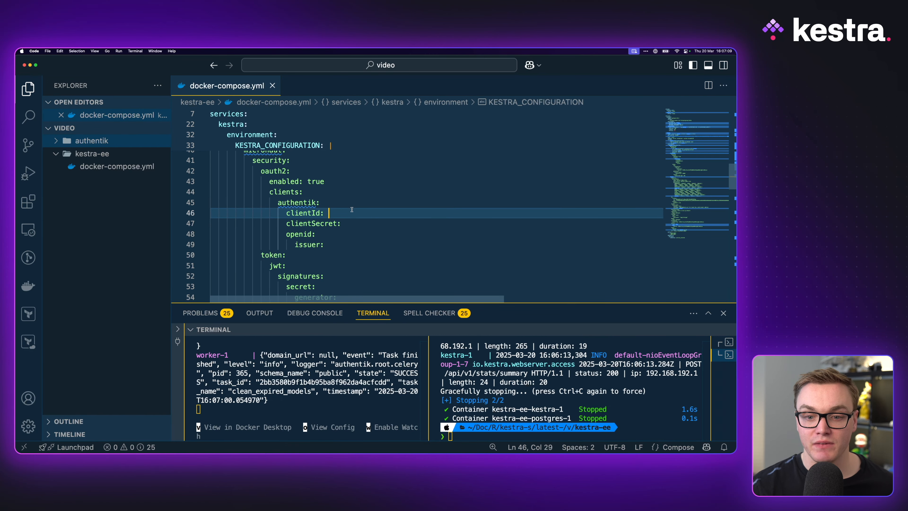
{"action": "key", "text": "super+v"}
- Examine the KESTRA_CONFIGURATION block, especially the Micronaut security oauth2 settings and the authentik client entry
{"action": "scroll", "coordinate": [351, 210], "scroll_direction": "up", "scroll_amount": 3}
{"action": "scroll", "coordinate": [346, 210], "scroll_direction": "up", "scroll_amount": 3}
{"action": "left_click_drag", "start_coordinate": [235, 163], "coordinate": [321, 162]}
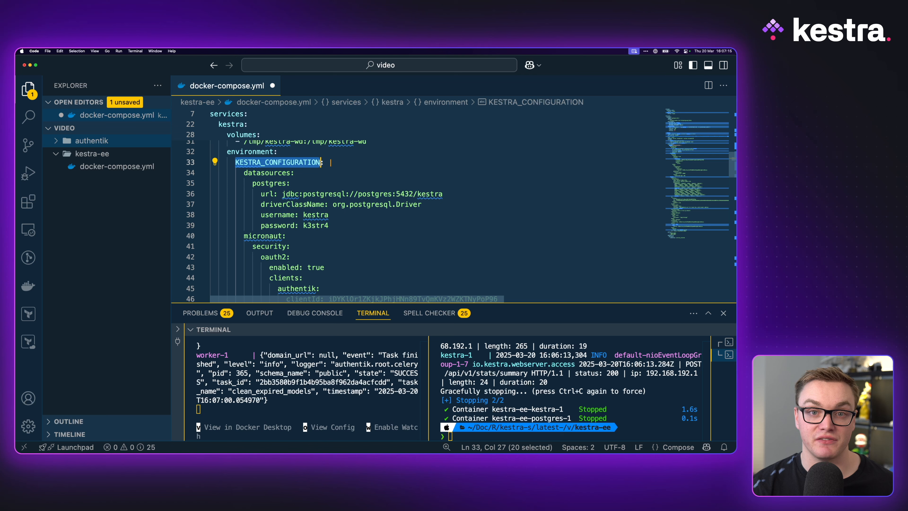
{"action": "scroll", "coordinate": [252, 214], "scroll_direction": "down", "scroll_amount": 2}
{"action": "double_click", "coordinate": [254, 215]}
{"action": "double_click", "coordinate": [273, 226]}
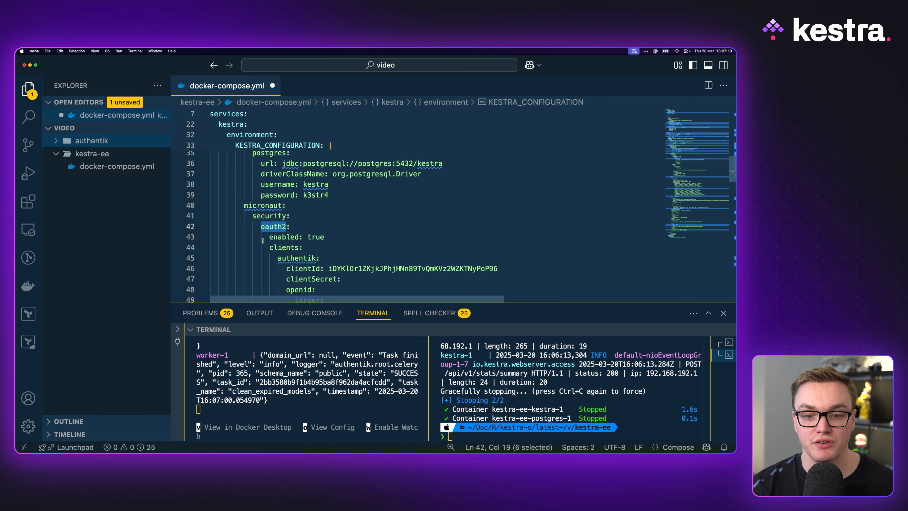
{"action": "left_click_drag", "start_coordinate": [263, 240], "coordinate": [324, 238]}
{"action": "scroll", "coordinate": [296, 237], "scroll_direction": "down", "scroll_amount": 1}
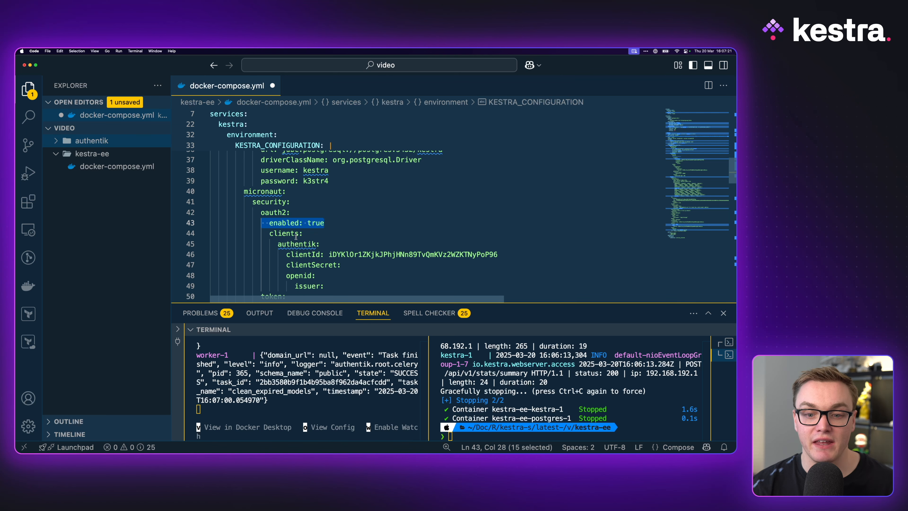
{"action": "scroll", "coordinate": [296, 237], "scroll_direction": "down", "scroll_amount": 1}
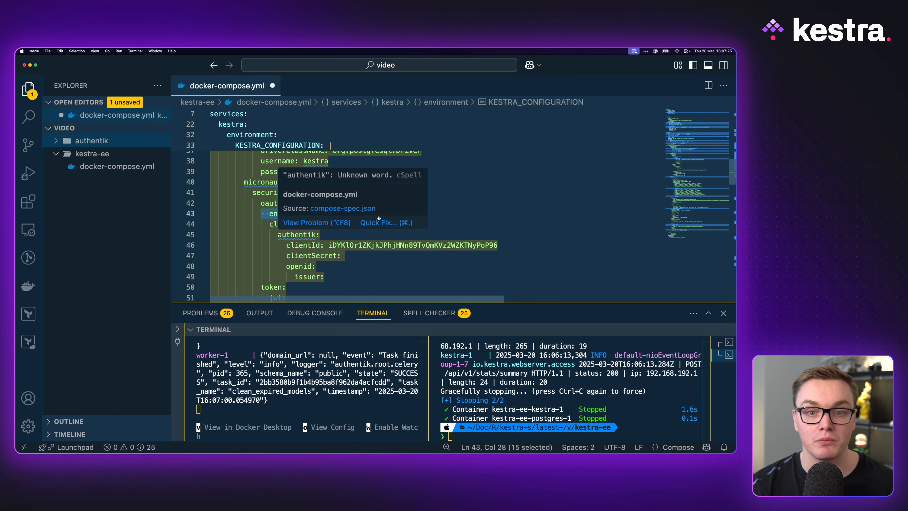
{"action": "left_click", "coordinate": [290, 235]}
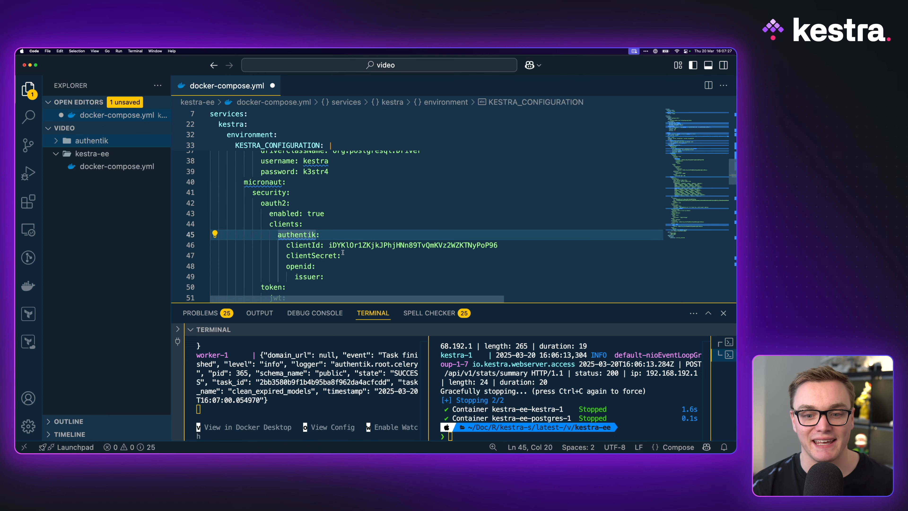
- Copy the provider's Client Secret from authentik into the clientSecret setting of docker-compose.yml
{"action": "key", "text": "ctrl+Right"}
{"action": "left_click", "coordinate": [389, 306]}
{"action": "double_click", "coordinate": [389, 306]}
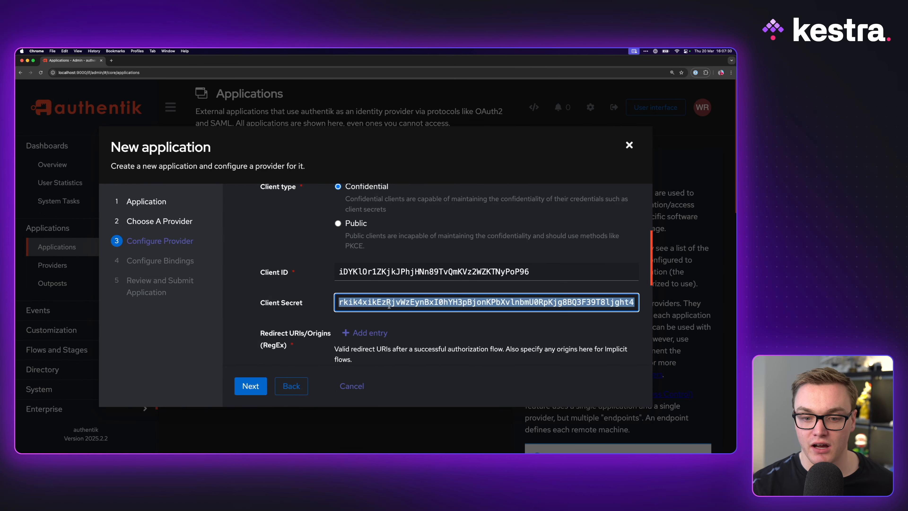
{"action": "key", "text": "super+c"}
{"action": "key", "text": "ctrl+Left"}
{"action": "key", "text": "super+v"}
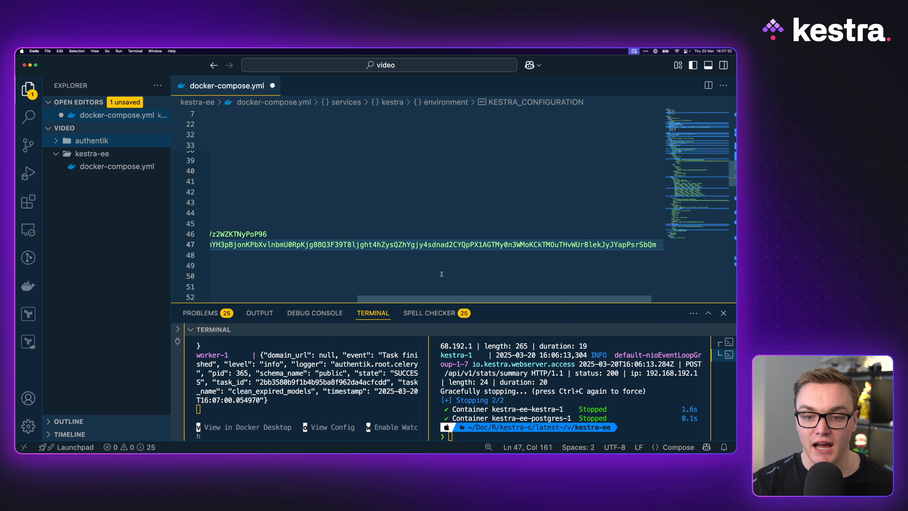
{"action": "scroll", "coordinate": [442, 274], "scroll_direction": "left", "scroll_amount": 10}
{"action": "left_click", "coordinate": [381, 265]}
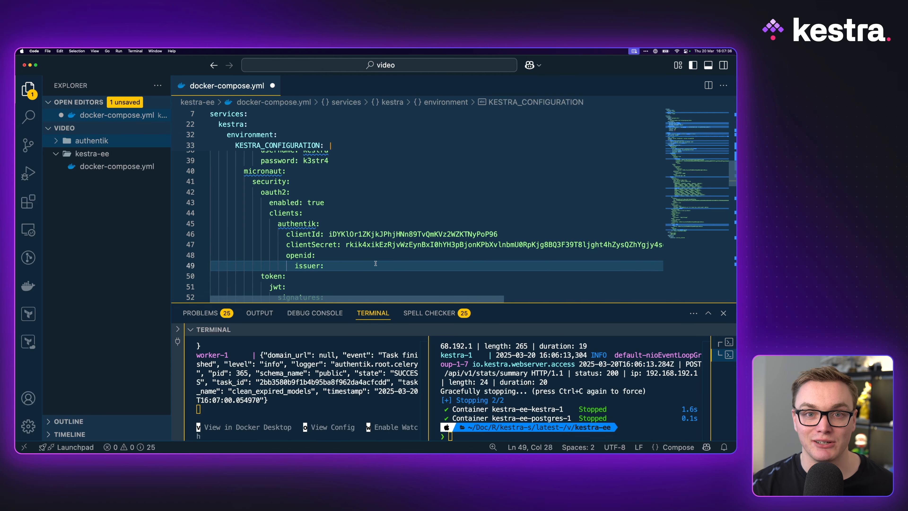
{"action": "key", "text": "ctrl+Right"}
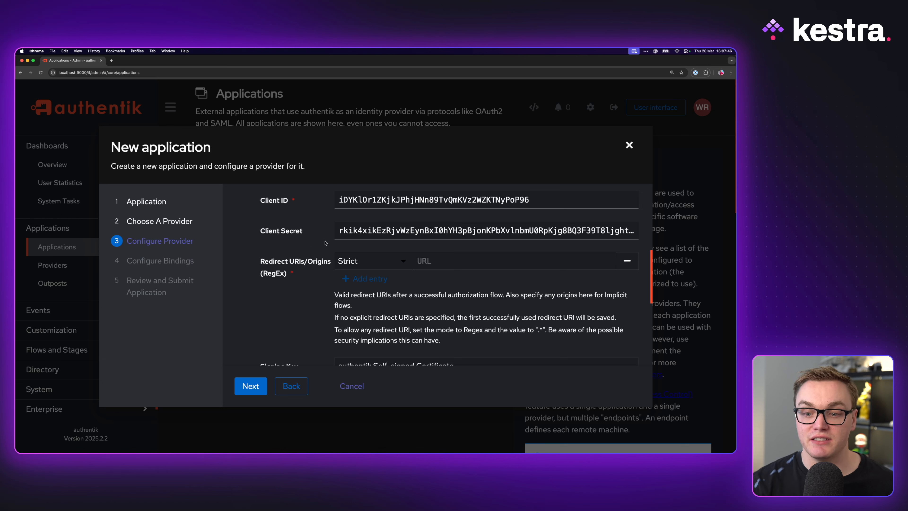
{"action": "left_click", "coordinate": [440, 262]}
{"action": "type", "text": "http://localhost.:"}
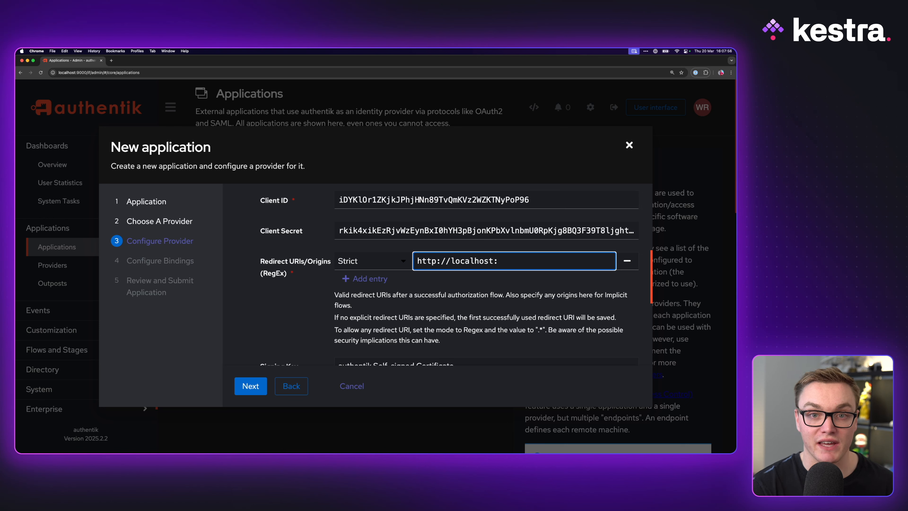
{"action": "type", "text": "8080/oauth/"}
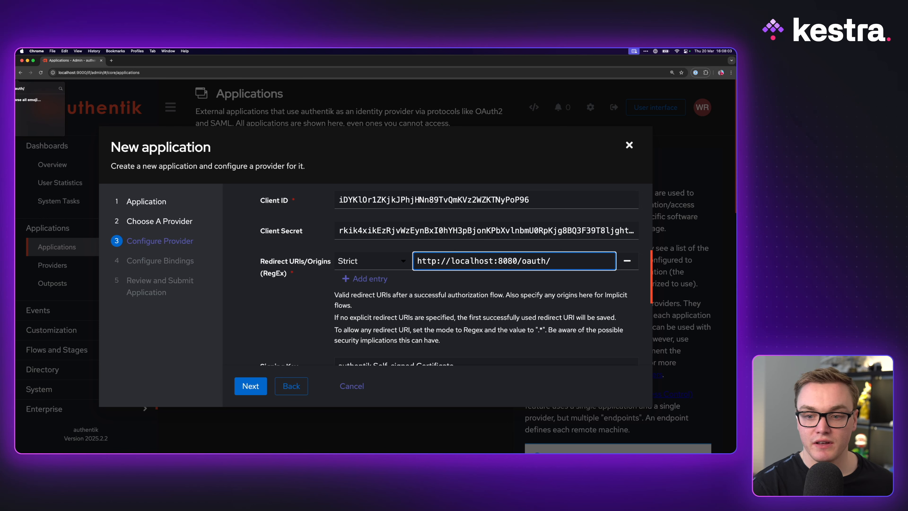
{"action": "type", "text": "callback/authentik"}
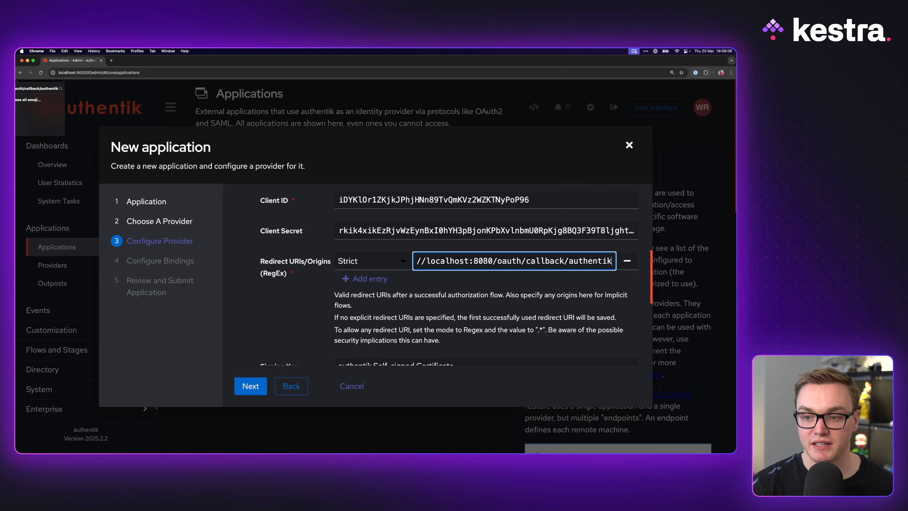
{"action": "scroll", "coordinate": [429, 286], "scroll_direction": "down", "scroll_amount": 10}
{"action": "left_click", "coordinate": [249, 384]}
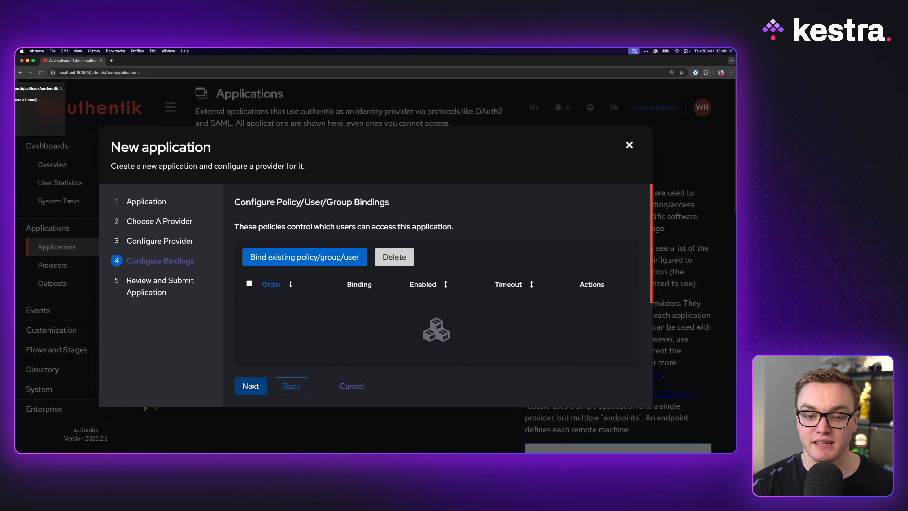
- Add a user binding that gives the administrator's own account access to the application, and save it
{"action": "left_click", "coordinate": [324, 257]}
{"action": "left_click", "coordinate": [465, 246]}
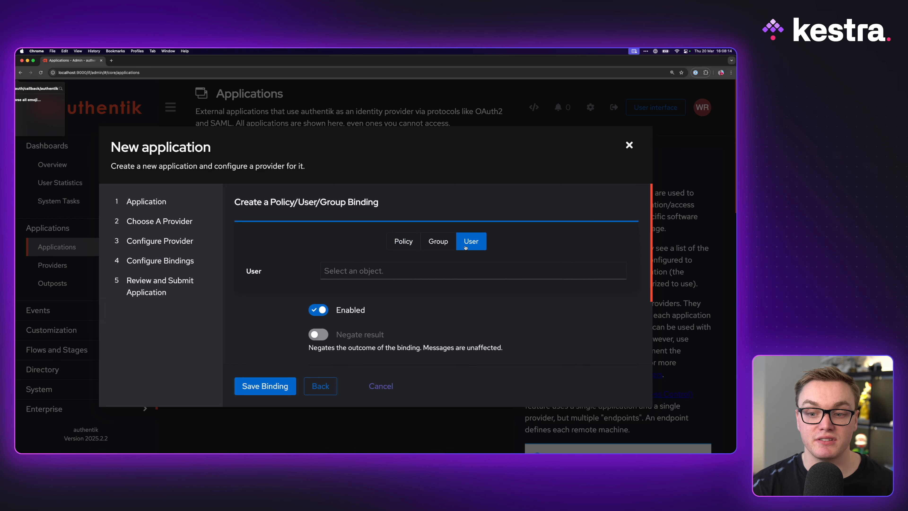
{"action": "left_click", "coordinate": [355, 268]}
{"action": "left_click", "coordinate": [306, 268]}
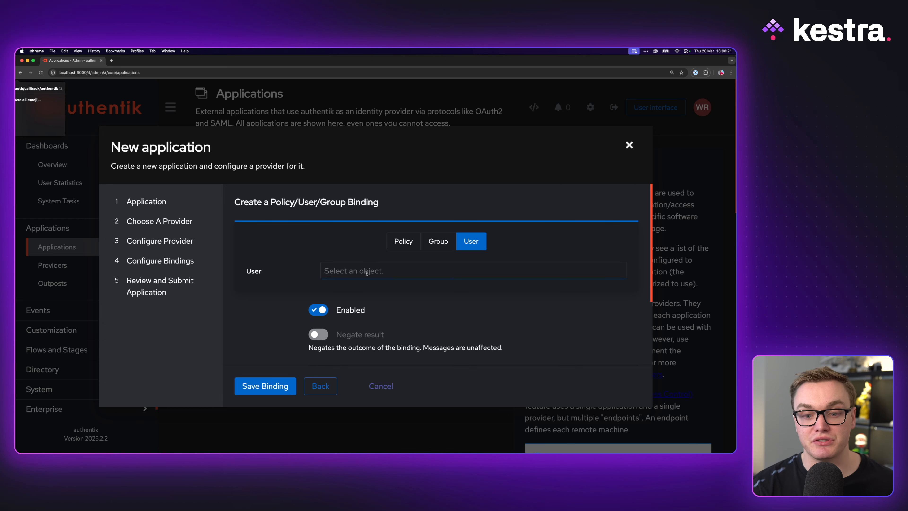
{"action": "left_click", "coordinate": [343, 271]}
{"action": "left_click", "coordinate": [340, 397]}
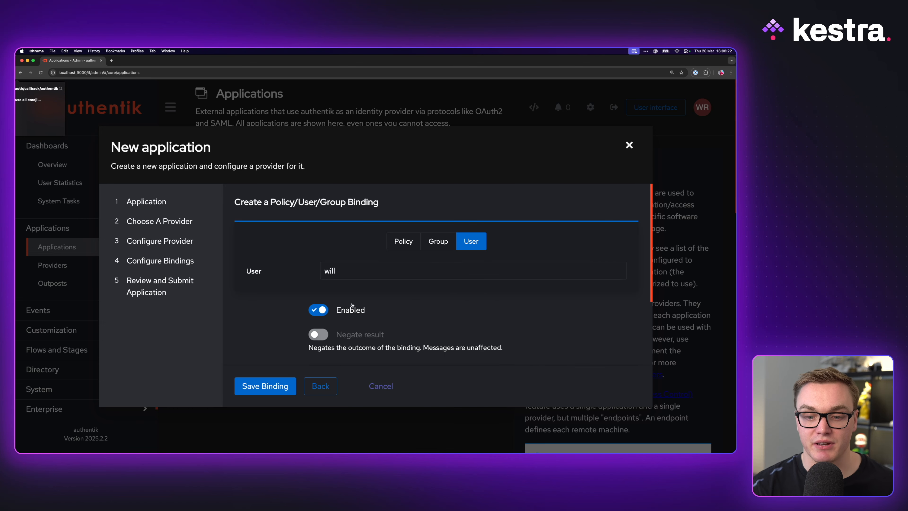
{"action": "left_click", "coordinate": [271, 389]}
- Add and save two more bindings for the application
{"action": "left_click", "coordinate": [343, 249]}
{"action": "left_click", "coordinate": [343, 274]}
{"action": "left_click", "coordinate": [336, 346]}
{"action": "left_click", "coordinate": [265, 386]}
{"action": "left_click", "coordinate": [304, 249]}
{"action": "left_click", "coordinate": [344, 274]}
{"action": "left_click", "coordinate": [338, 373]}
{"action": "left_click", "coordinate": [264, 386]}
- Review and submit the new kestra application, then close the wizard
{"action": "left_click", "coordinate": [252, 385]}
{"action": "scroll", "coordinate": [271, 374], "scroll_direction": "down", "scroll_amount": 5}
{"action": "left_click", "coordinate": [256, 385]}
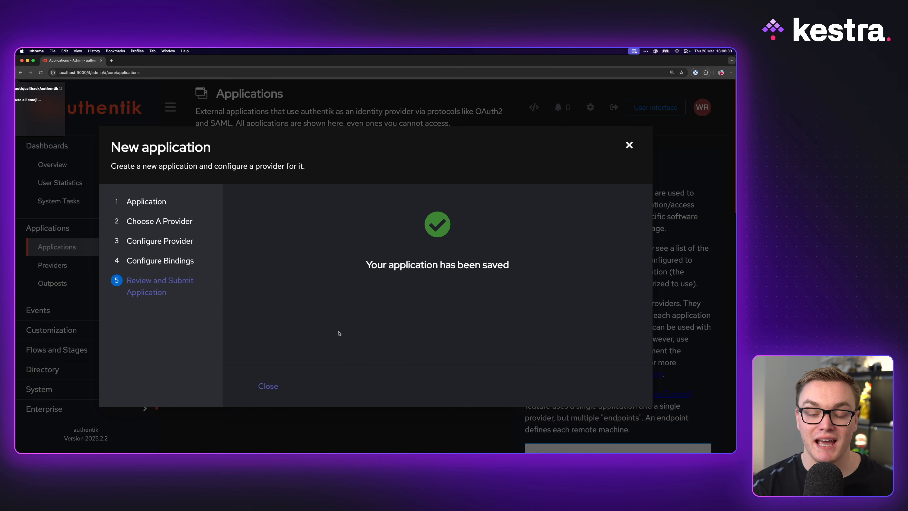
{"action": "left_click", "coordinate": [629, 145]}
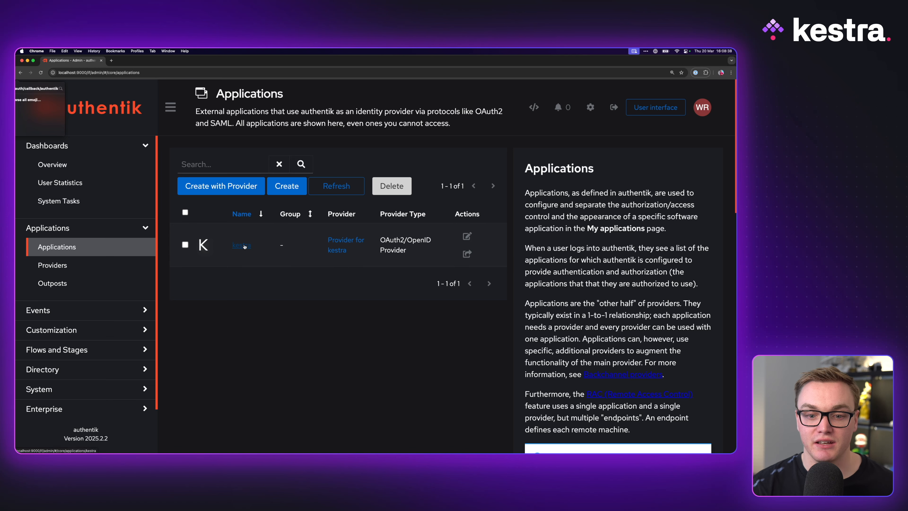
- Open the details of the provider for kestra and select its OpenID Configuration Issuer URL
{"action": "left_click", "coordinate": [348, 245]}
{"action": "scroll", "coordinate": [387, 267], "scroll_direction": "down", "scroll_amount": 2}
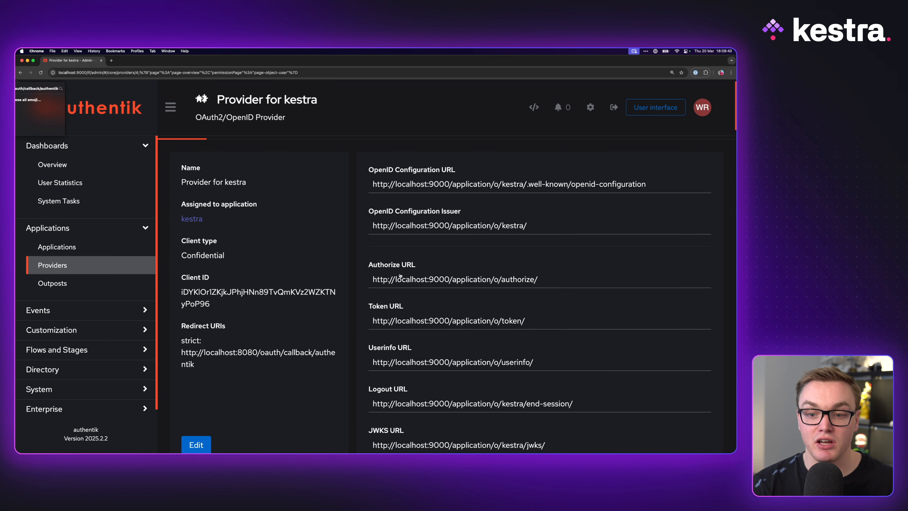
{"action": "scroll", "coordinate": [400, 272], "scroll_direction": "up", "scroll_amount": 2}
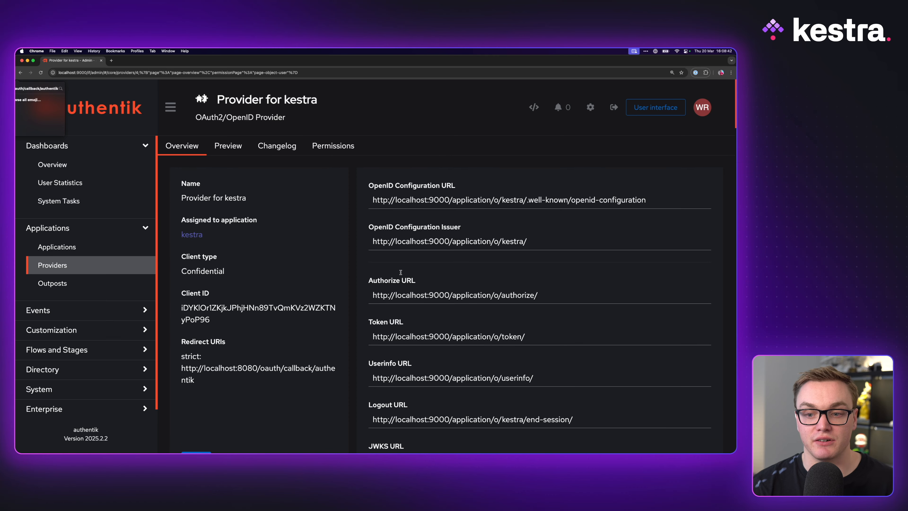
{"action": "left_click_drag", "start_coordinate": [544, 240], "coordinate": [367, 243]}
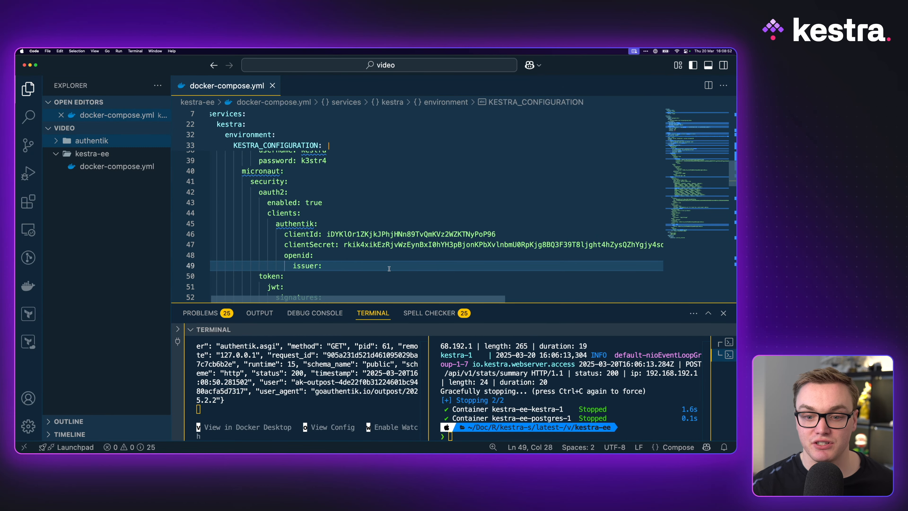
- Go back to the provider details in the browser and examine the localhost address of the OpenID Configuration Issuer
{"action": "key", "text": "ctrl+Right"}
{"action": "left_click", "coordinate": [581, 260]}
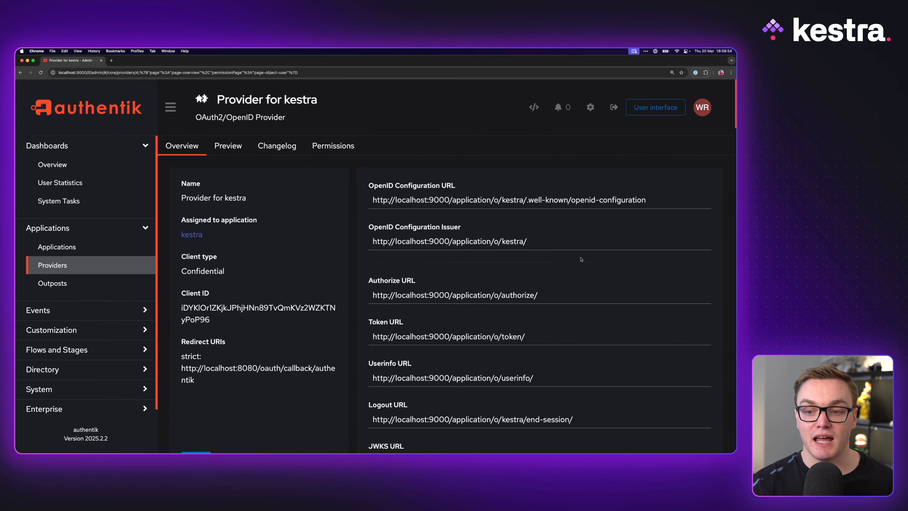
{"action": "left_click_drag", "start_coordinate": [384, 243], "coordinate": [543, 236]}
{"action": "left_click", "coordinate": [462, 242]}
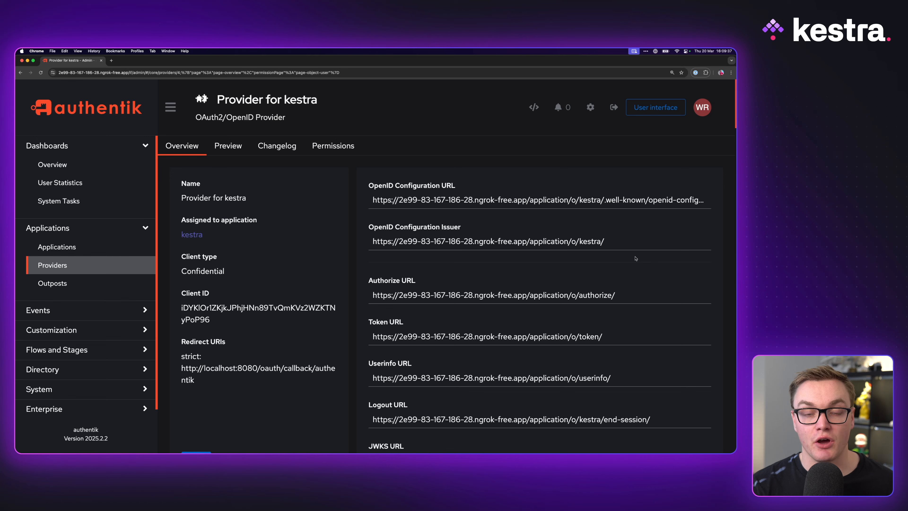
- Copy the provider's ngrok-based OpenID Configuration Issuer URL into the issuer setting of docker-compose.yml and save the file
{"action": "left_click_drag", "start_coordinate": [606, 241], "coordinate": [364, 241]}
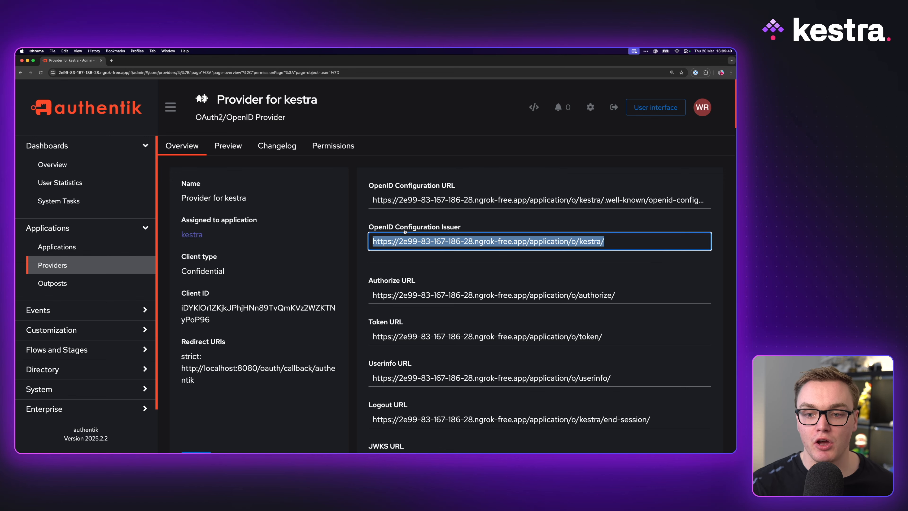
{"action": "key", "text": "super+Tab"}
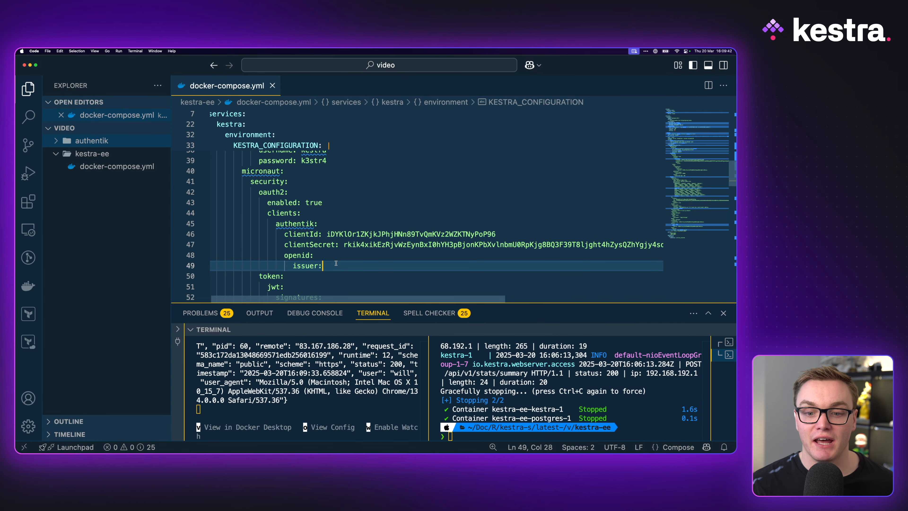
{"action": "key", "text": "super+v"}
{"action": "key", "text": "super+s"}
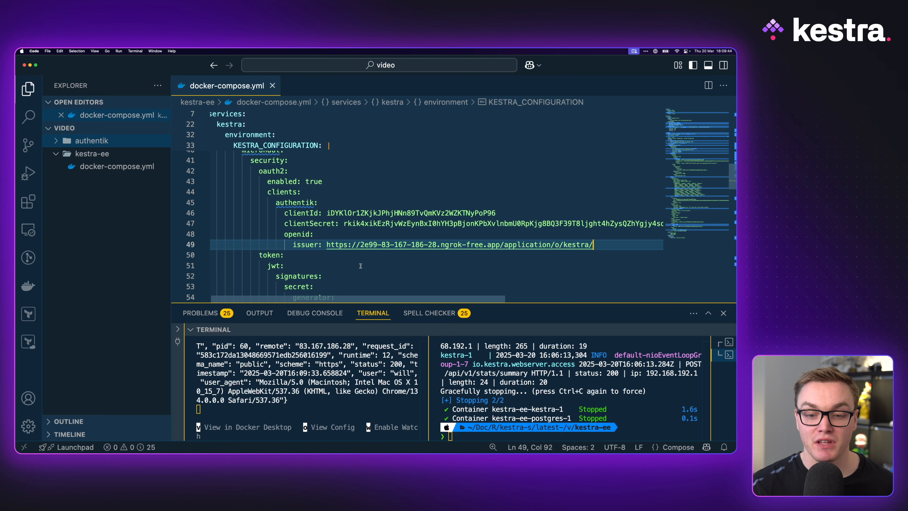
- Examine the defaultRole name, description and permissions under the kestra security section of docker-compose.yml
{"action": "left_click", "coordinate": [558, 397]}
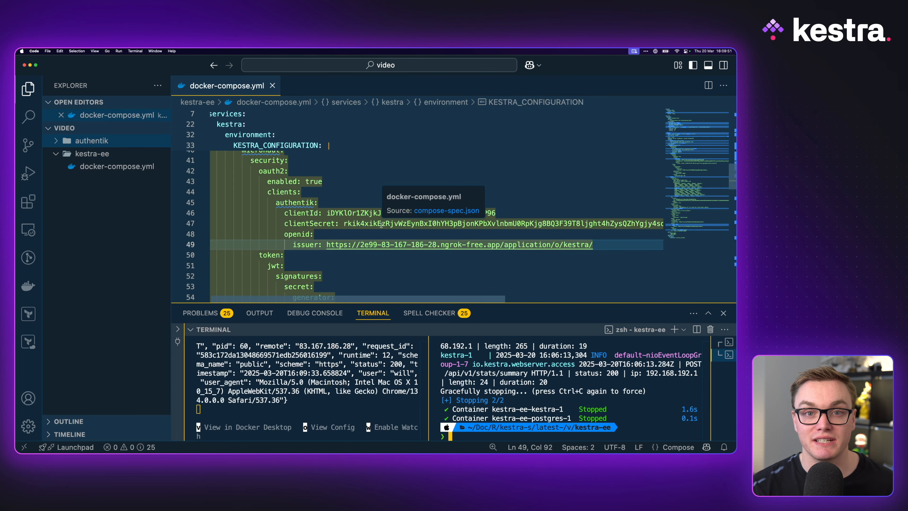
{"action": "scroll", "coordinate": [381, 225], "scroll_direction": "down", "scroll_amount": 5}
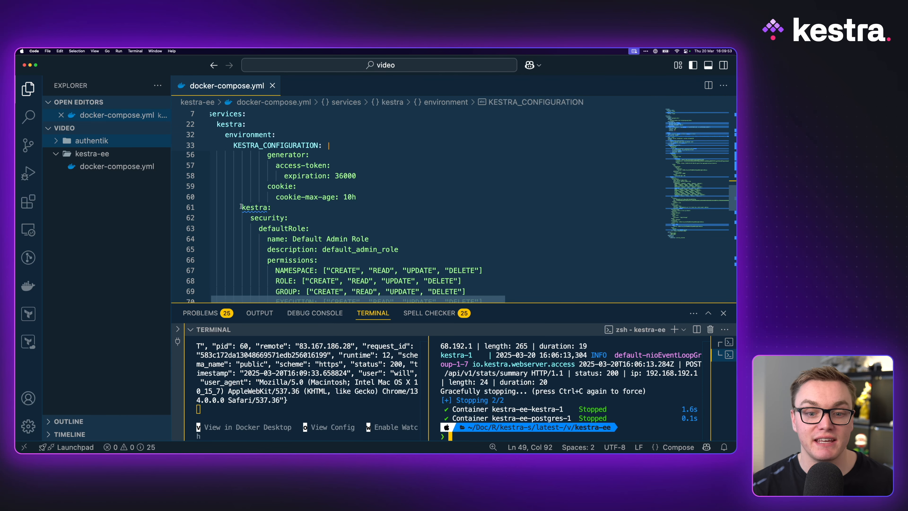
{"action": "left_click_drag", "start_coordinate": [241, 207], "coordinate": [272, 207]}
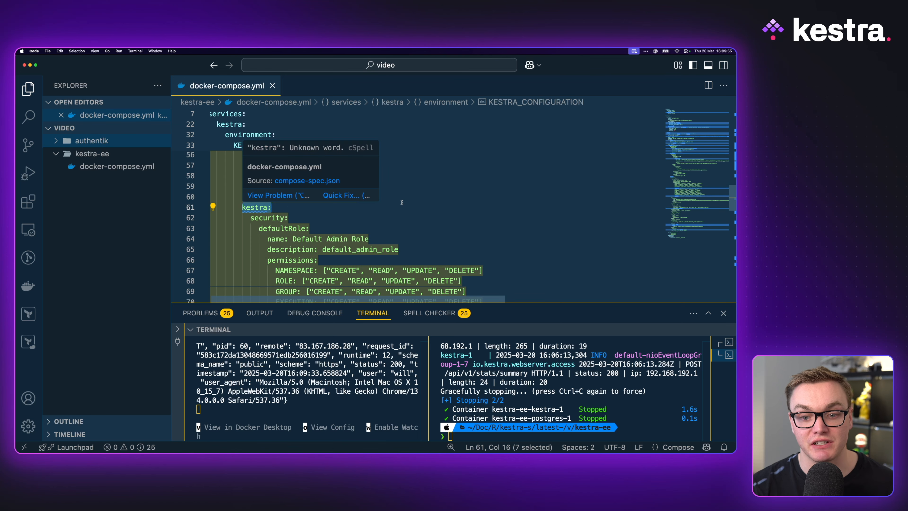
{"action": "scroll", "coordinate": [401, 202], "scroll_direction": "down", "scroll_amount": 1}
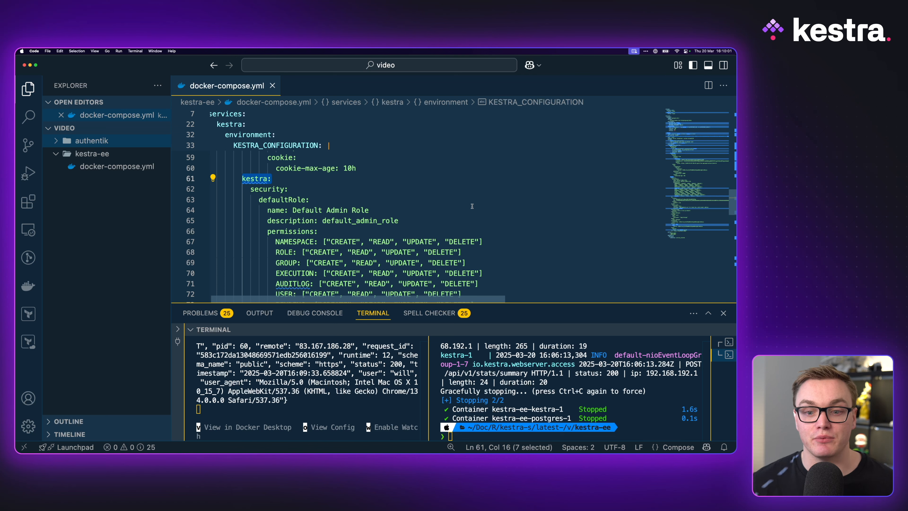
{"action": "scroll", "coordinate": [431, 167], "scroll_direction": "down", "scroll_amount": 1}
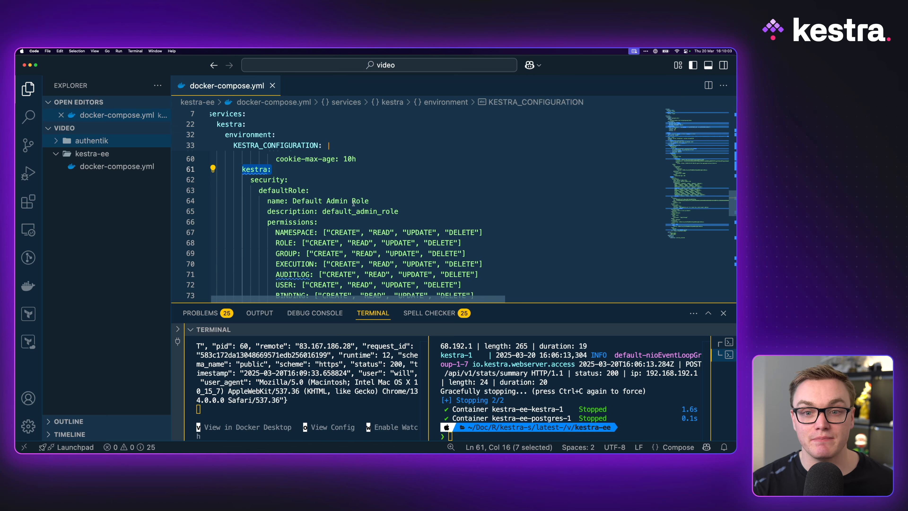
{"action": "scroll", "coordinate": [331, 224], "scroll_direction": "down", "scroll_amount": 2}
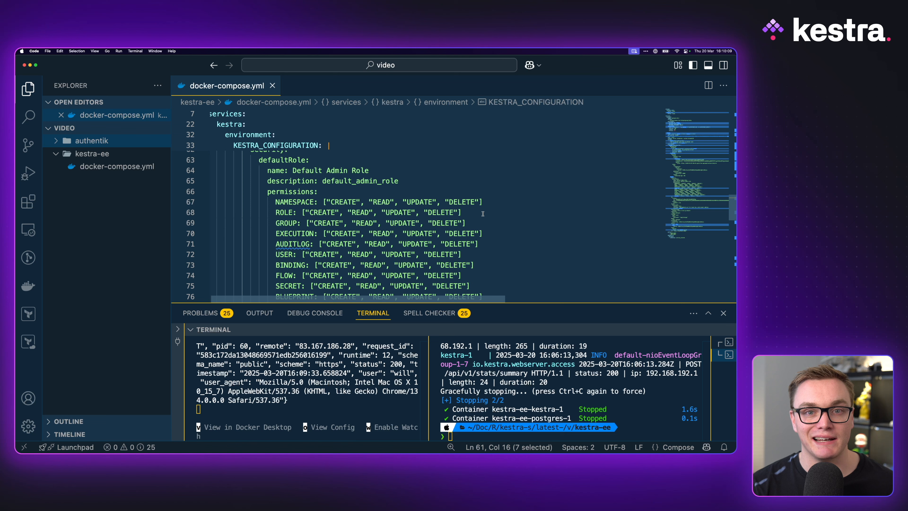
{"action": "scroll", "coordinate": [482, 213], "scroll_direction": "down", "scroll_amount": 3}
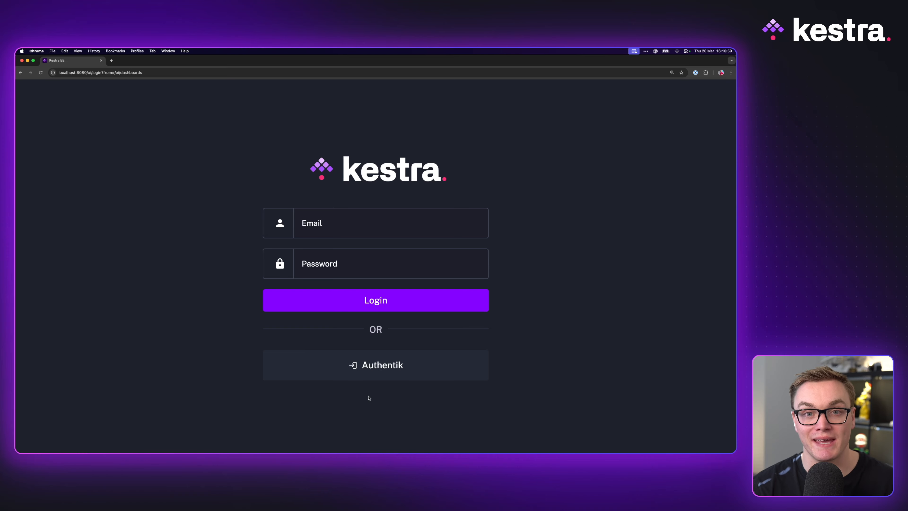
- In the browser, sign in to Kestra through Authentik with the existing user's username and approve the requested permissions
{"action": "left_click", "coordinate": [381, 365]}
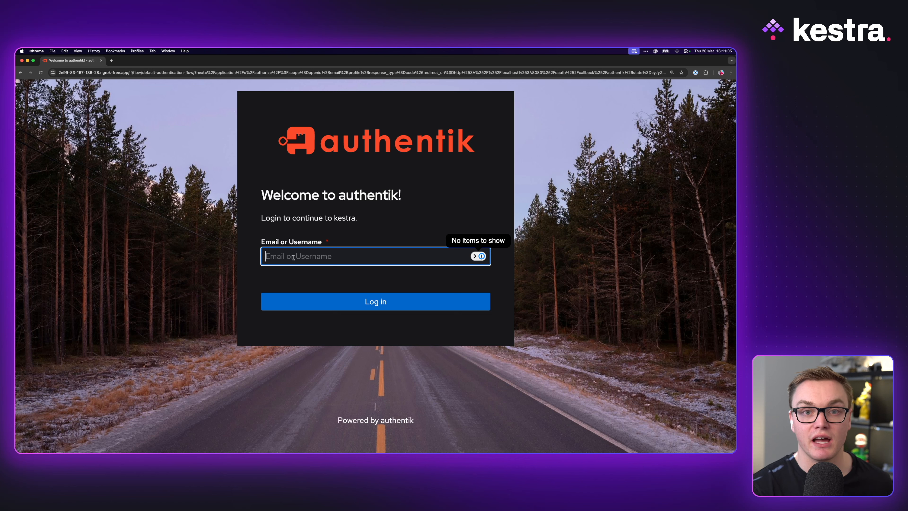
{"action": "type", "text": "wrusel"}
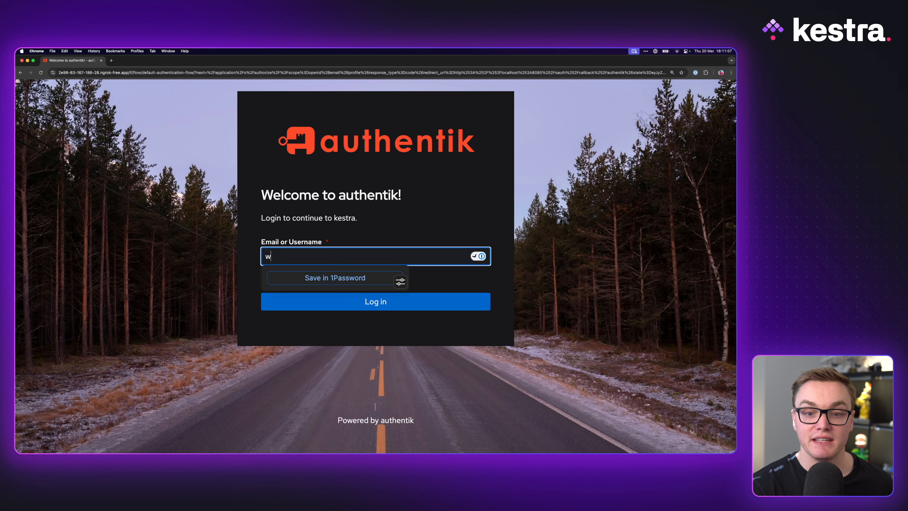
{"action": "key", "text": "BackSpace"}
{"action": "key", "text": "BackSpace"}
{"action": "type", "text": "sell"}
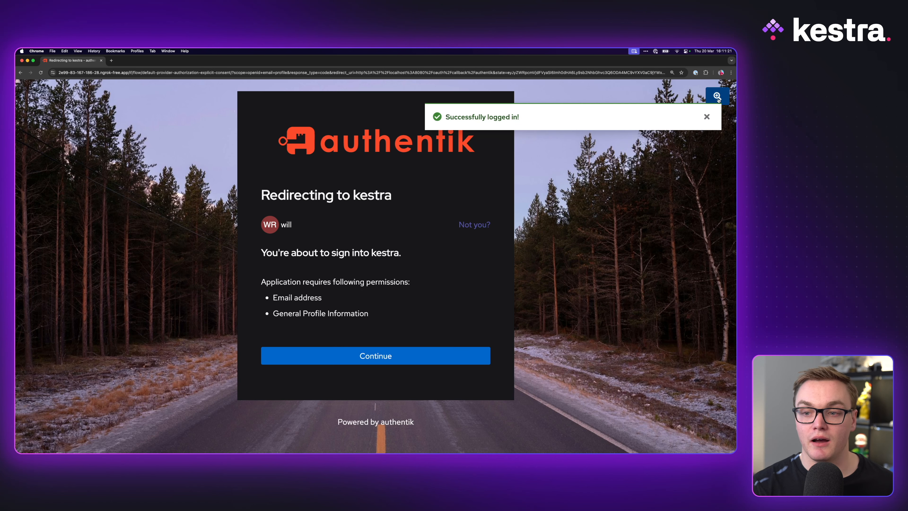
{"action": "left_click", "coordinate": [707, 117]}
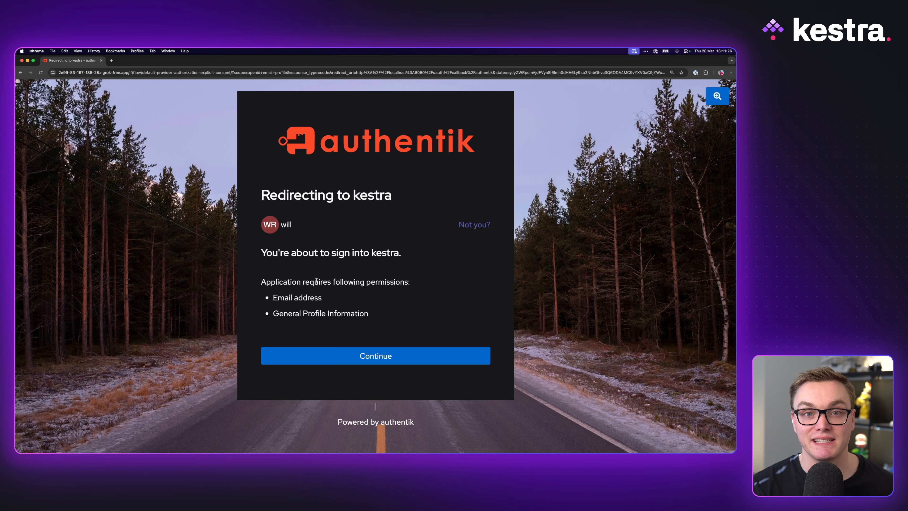
{"action": "left_click", "coordinate": [374, 348]}
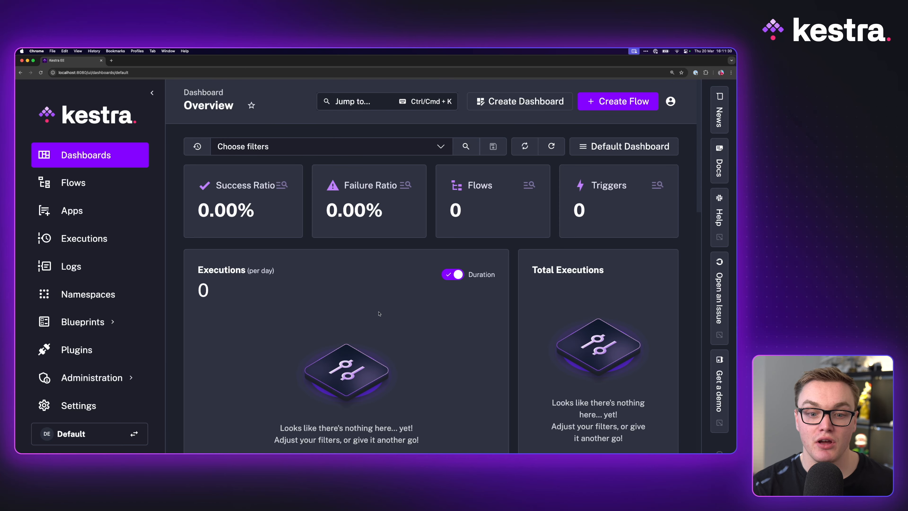
- Open the Users list in Kestra's IAM administration and check the authentication methods of the signed-in user
{"action": "left_click", "coordinate": [92, 377]}
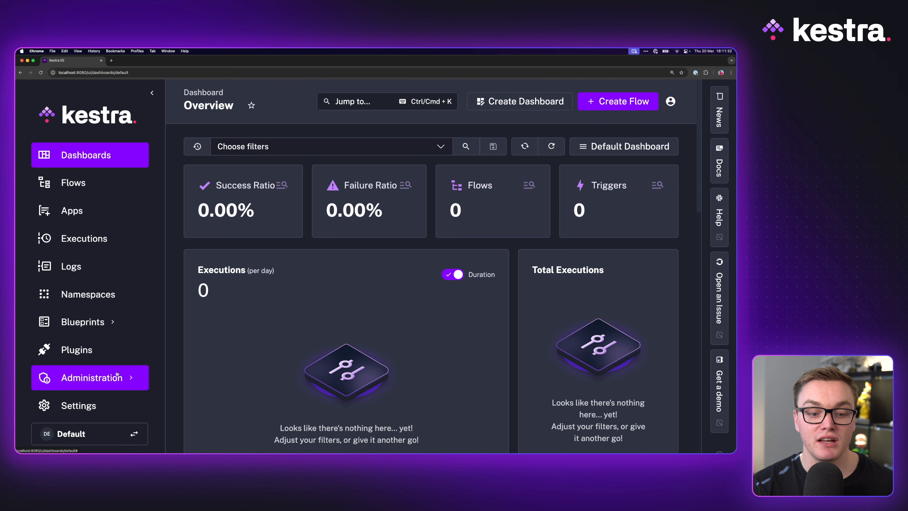
{"action": "left_click", "coordinate": [96, 322]}
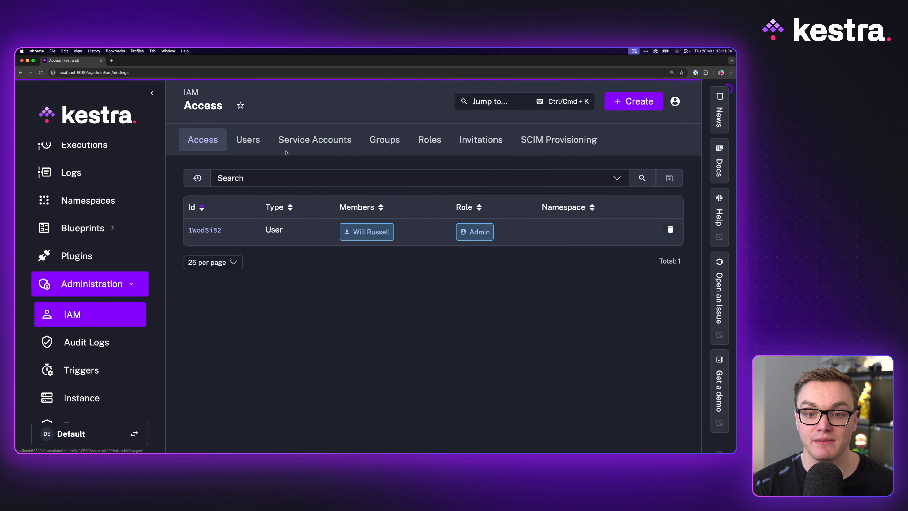
{"action": "left_click", "coordinate": [248, 142]}
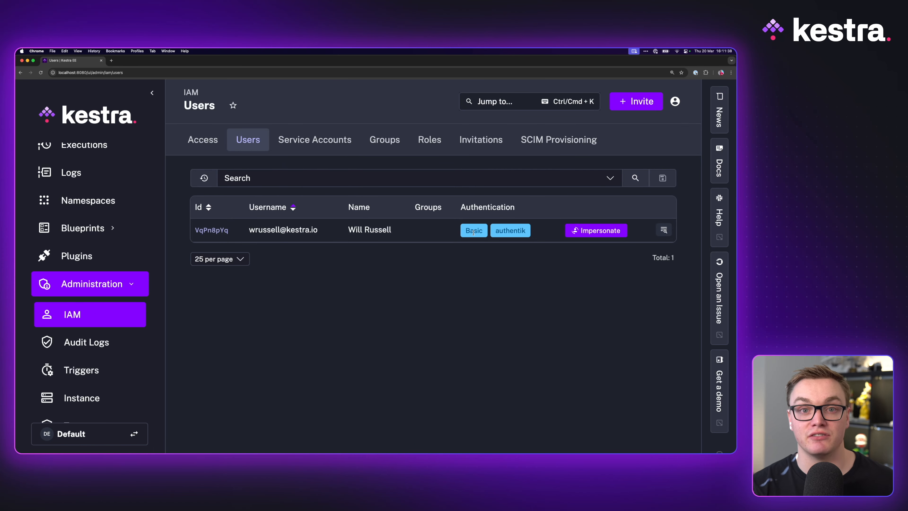
{"action": "left_click_drag", "start_coordinate": [495, 231], "coordinate": [524, 231]}
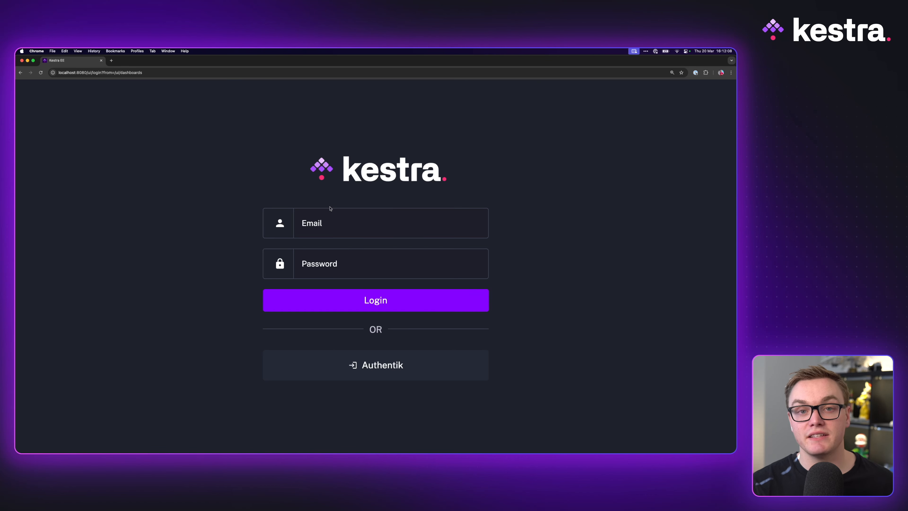
- Sign in to Kestra through Authentik with the second user's username and account password, and approve the requested permissions
{"action": "left_click", "coordinate": [374, 371]}
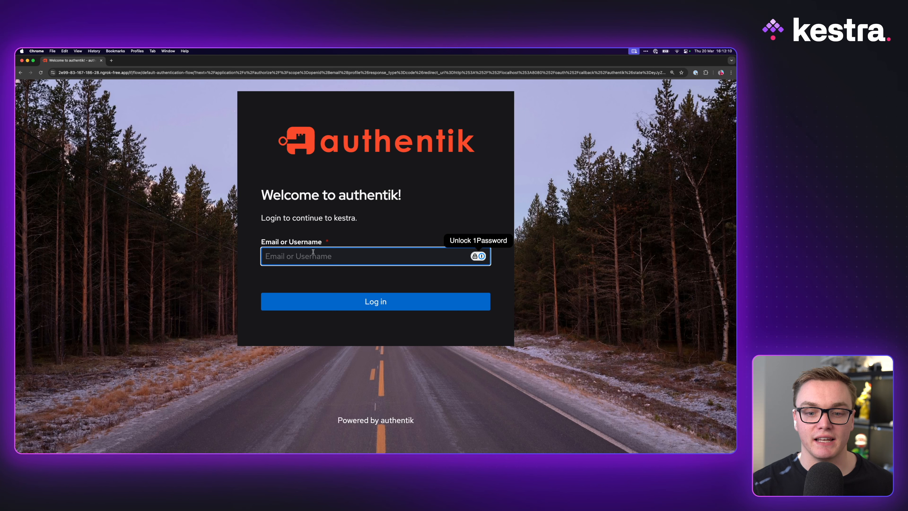
{"action": "type", "text": "sarah@"}
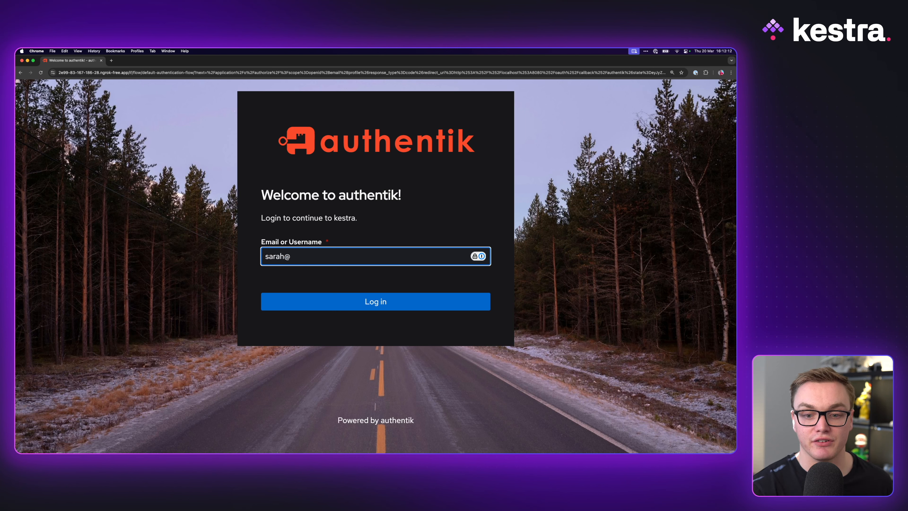
{"action": "key", "text": "BackSpace"}
{"action": "key", "text": "Return"}
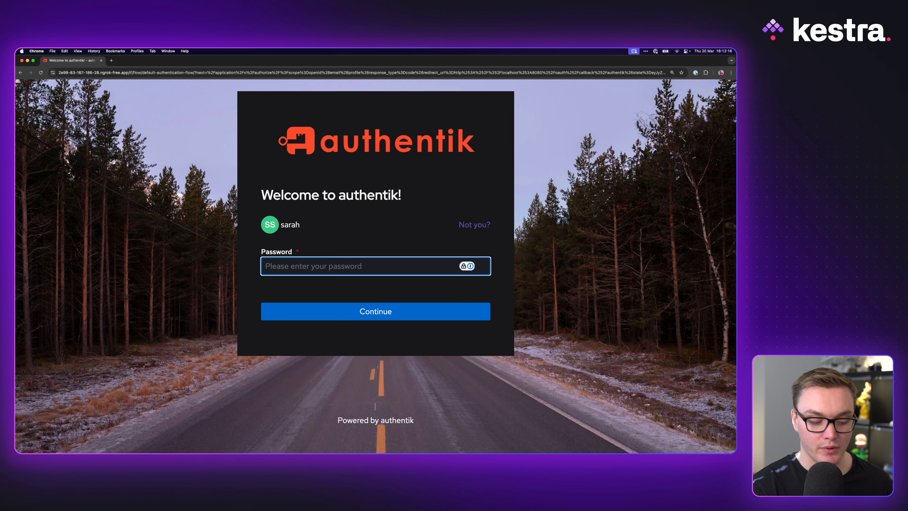
{"action": "type", "text": "•••••"}
{"action": "key", "text": "Return"}
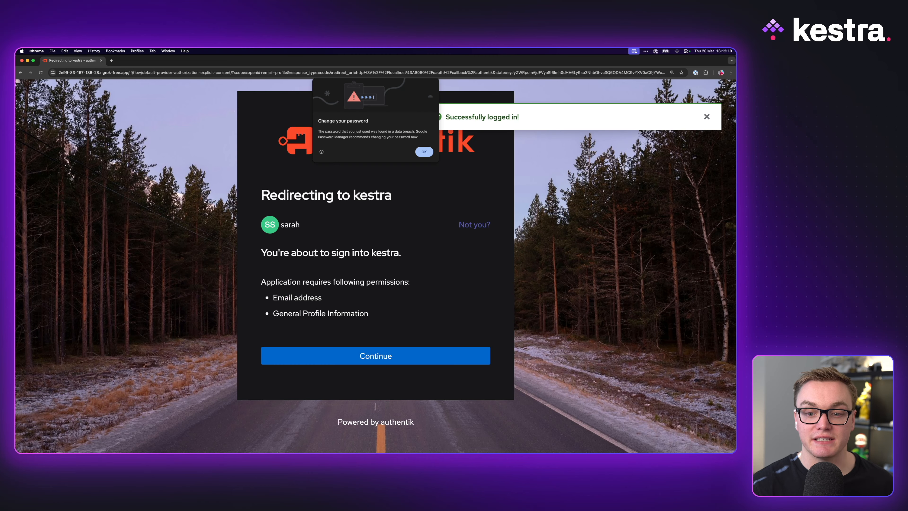
{"action": "left_click", "coordinate": [423, 152]}
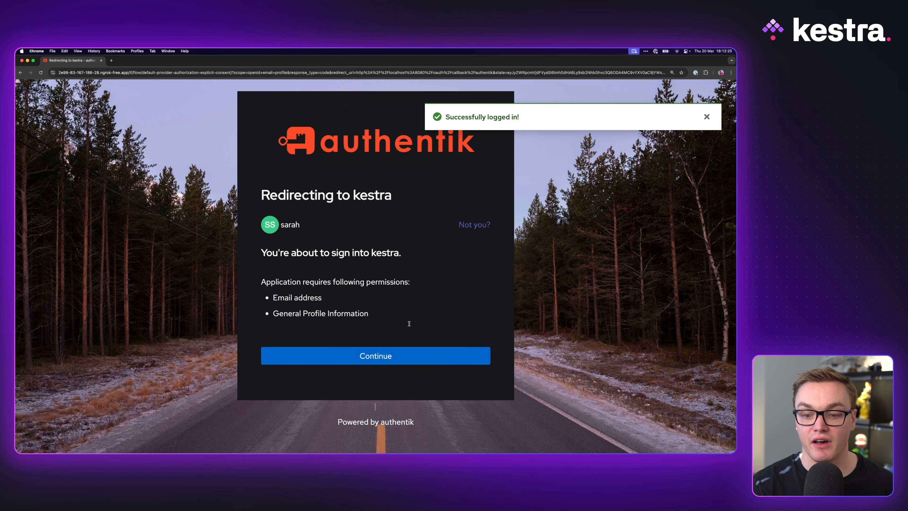
{"action": "left_click", "coordinate": [383, 355]}
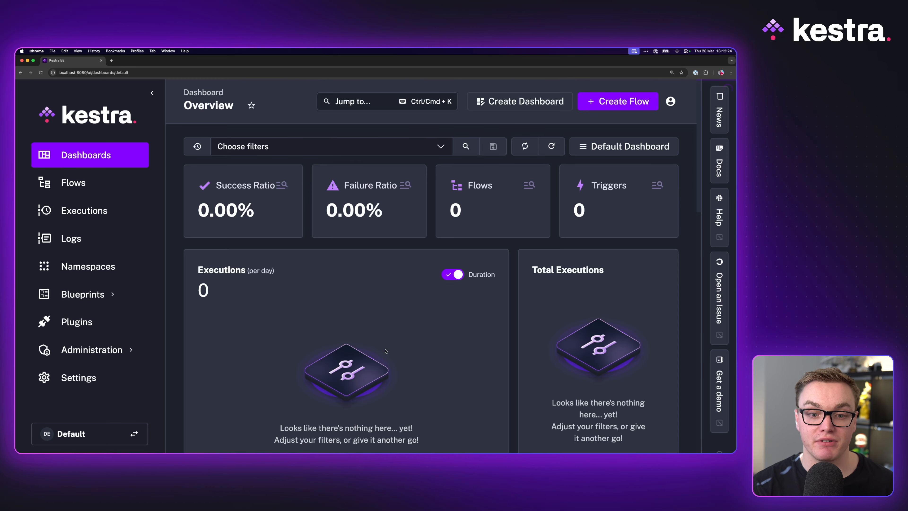
- Open the IAM access list and inspect the permissions of the Default Admin Role assigned to the second user
{"action": "left_click", "coordinate": [92, 349]}
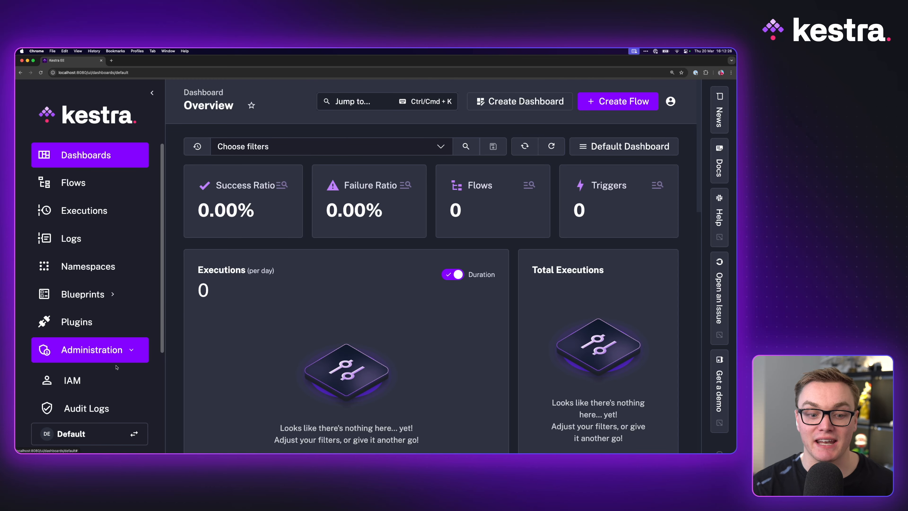
{"action": "left_click", "coordinate": [72, 380]}
{"action": "mouse_move", "coordinate": [454, 231]}
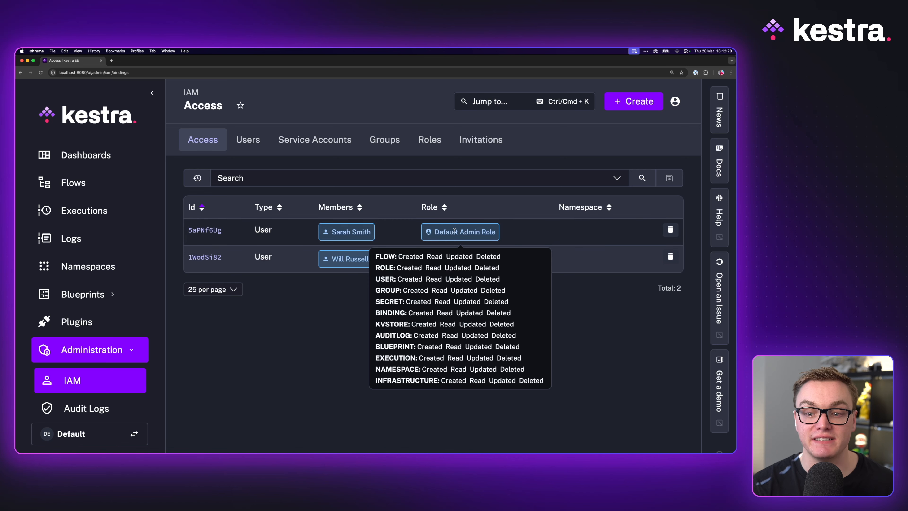